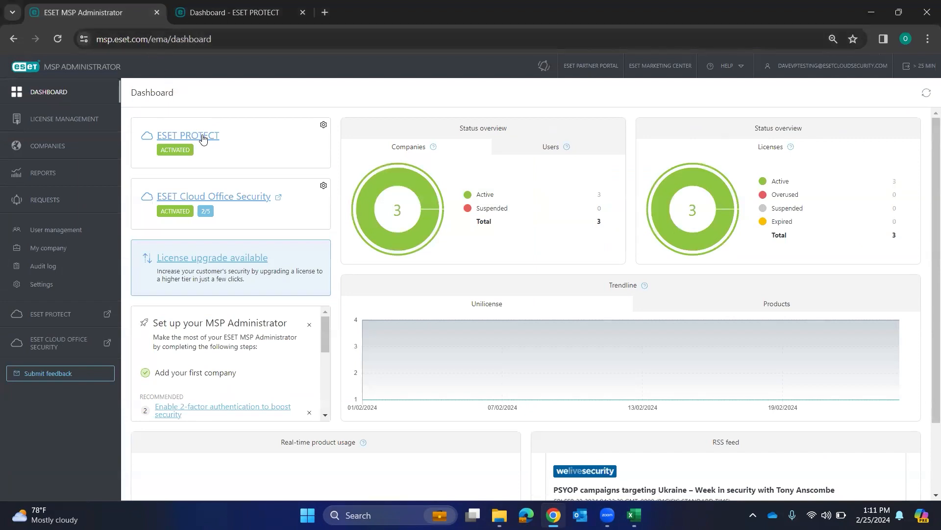
# - Switch to the ESET PROTECT console and open the policies overview after viewing the computers list
pyautogui.click(254, 7)
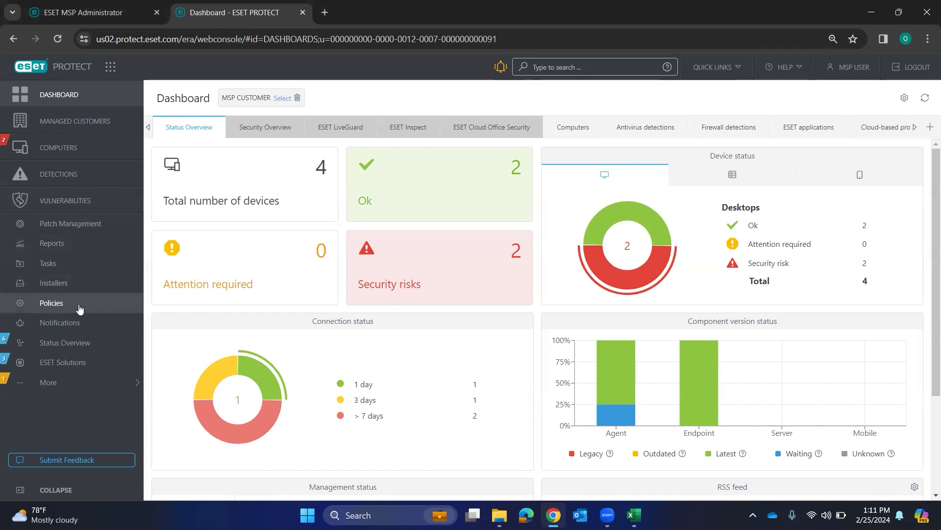
pyautogui.click(96, 155)
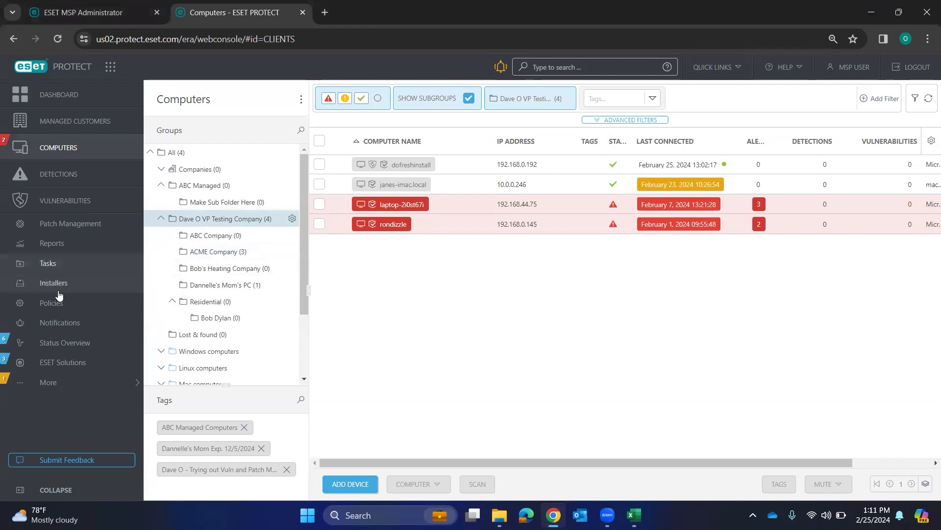
pyautogui.click(85, 308)
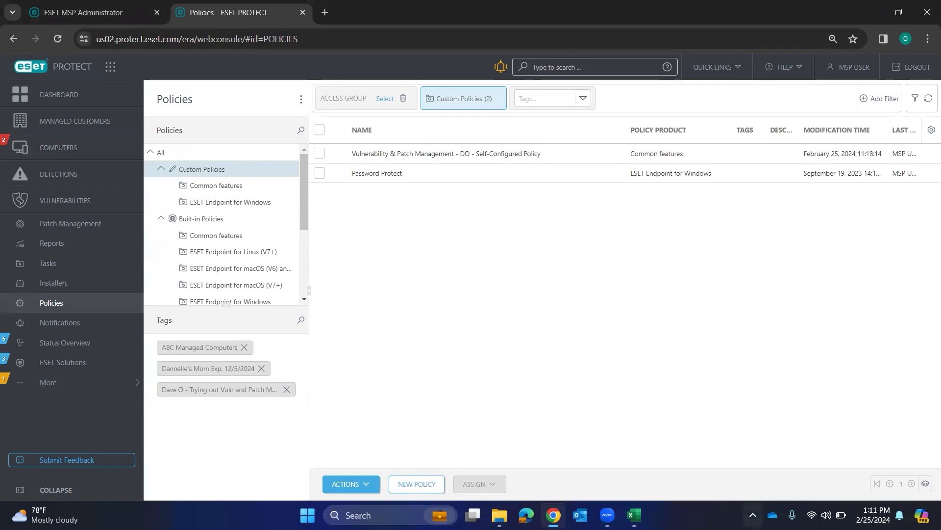
# - Bring up ESET Endpoint Security on this computer, view its protection status and close its window
pyautogui.click(752, 515)
pyautogui.click(724, 480)
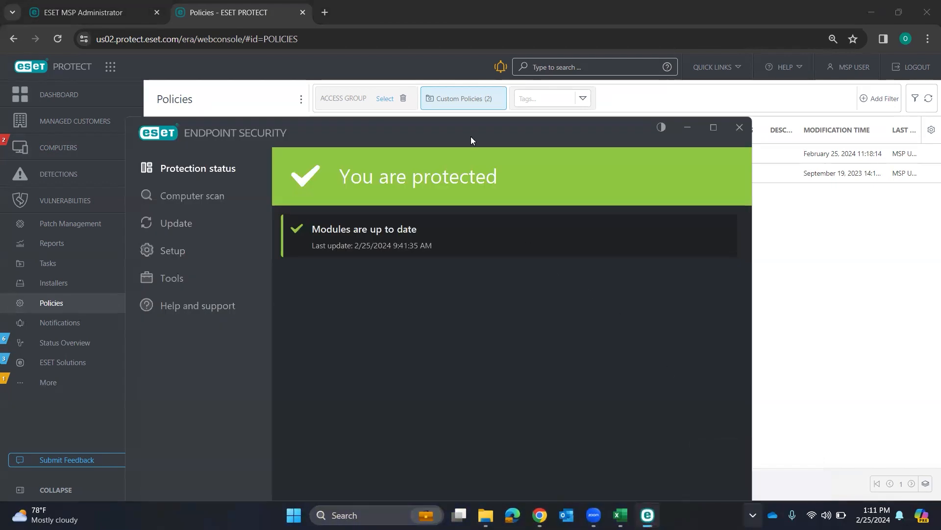
pyautogui.moveTo(477, 125); pyautogui.dragTo(559, 81)
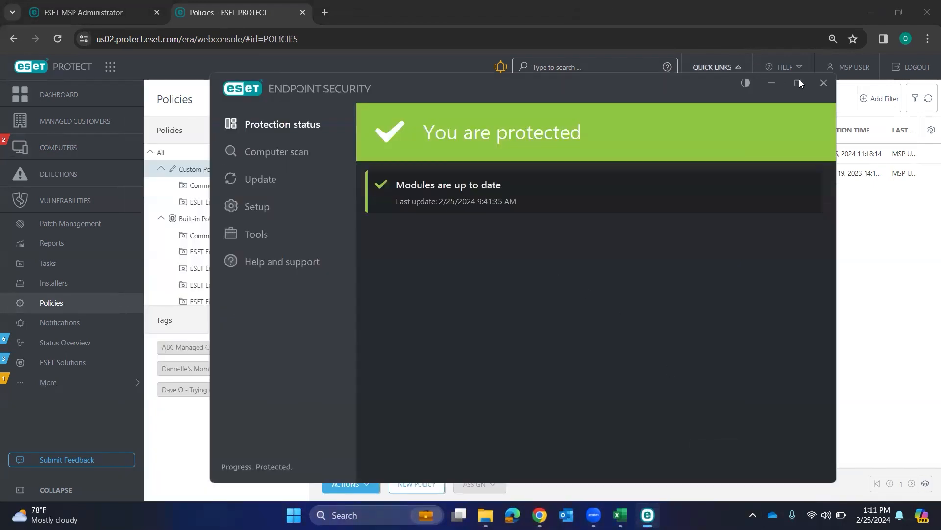
pyautogui.click(823, 84)
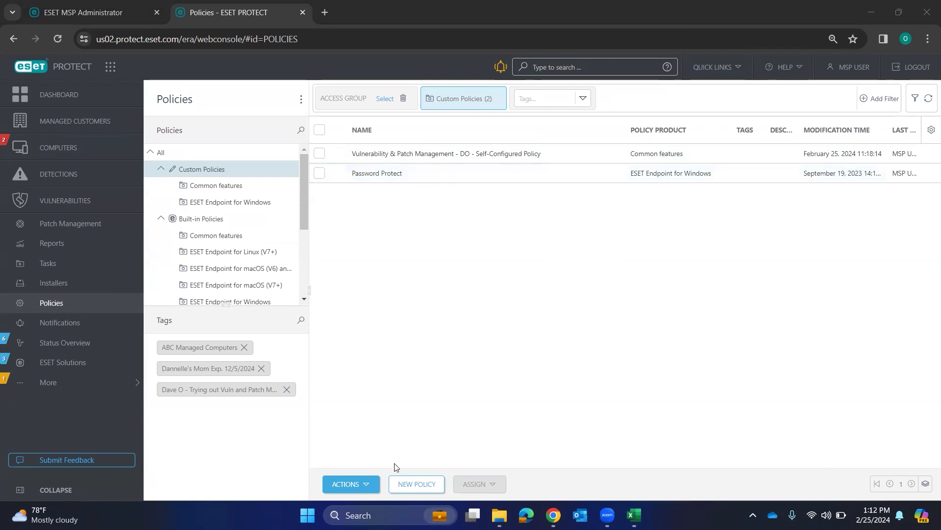
# - Start creating a new policy
pyautogui.click(390, 483)
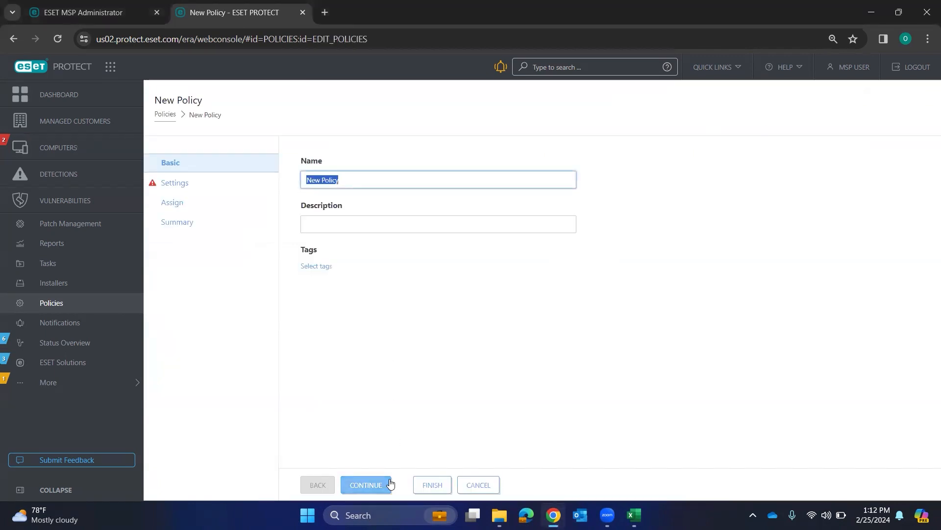
pyautogui.write('My New Policy')
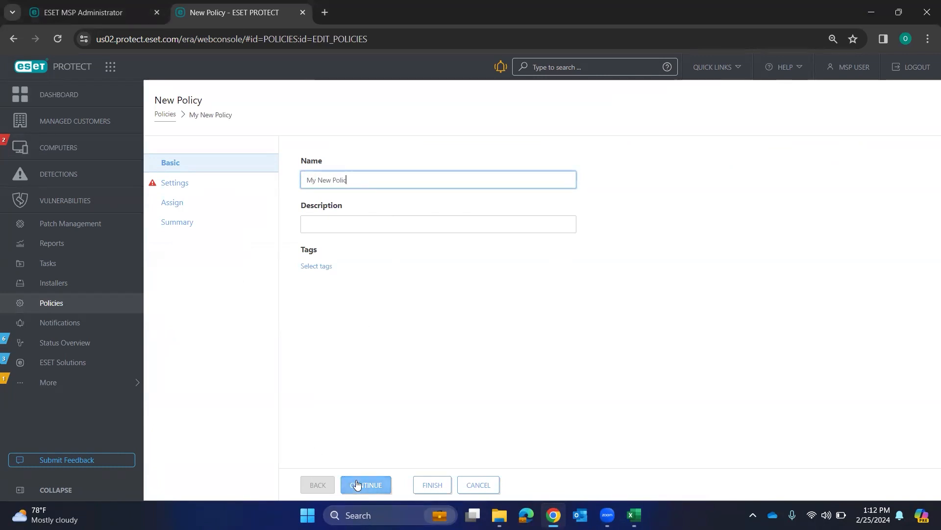
pyautogui.press('BackSpace')
pyautogui.press('BackSpace')
pyautogui.press('BackSpace')
pyautogui.press('BackSpace')
pyautogui.press('BackSpace')
pyautogui.press('BackSpace')
pyautogui.press('BackSpace')
pyautogui.press('BackSpace')
pyautogui.press('BackSpace')
pyautogui.press('BackSpace')
pyautogui.press('BackSpace')
pyautogui.press('BackSpace')
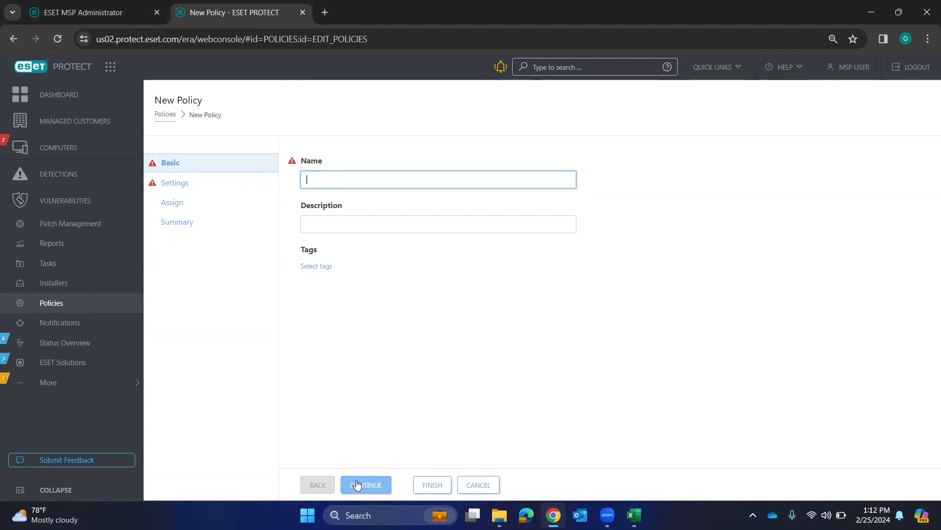
# - Name the policy "My Exluded Executables" and choose ESET Endpoint for Windows as the product for its settings
pyautogui.write('My Exluded Executables')
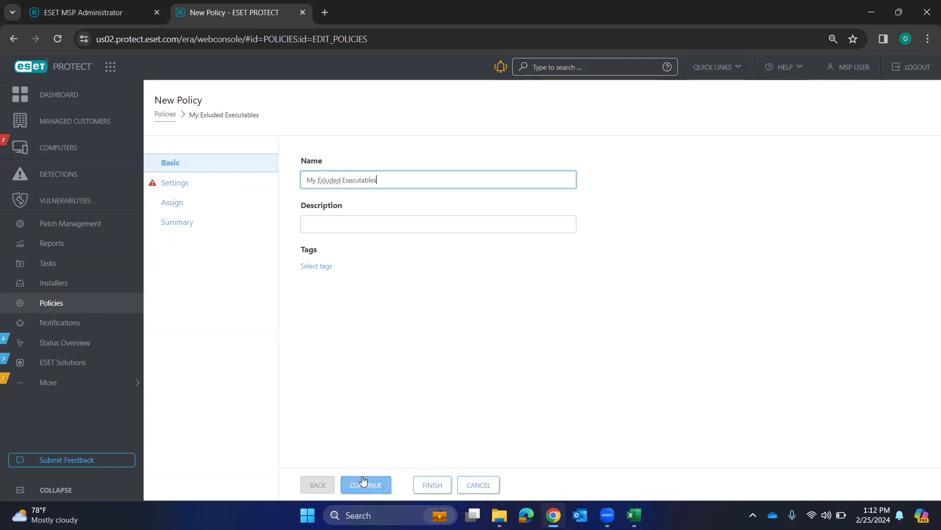
pyautogui.click(364, 483)
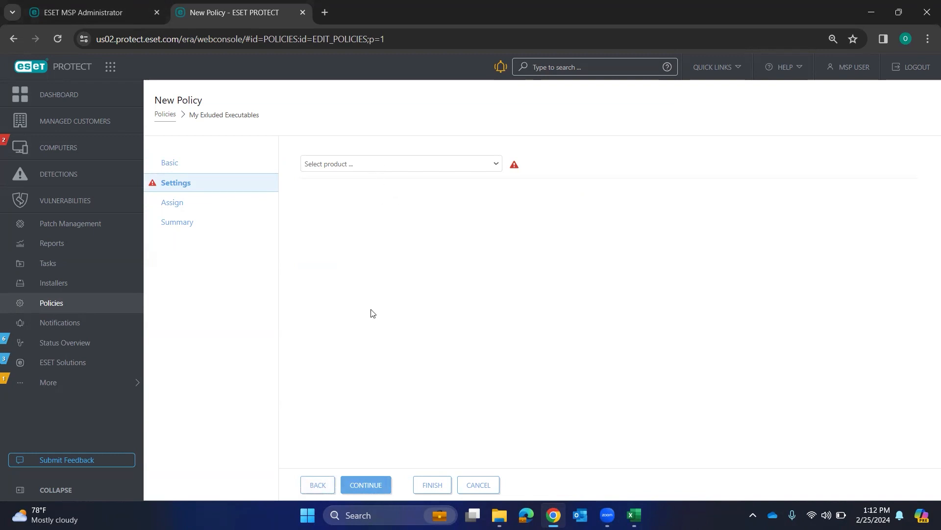
pyautogui.click(398, 167)
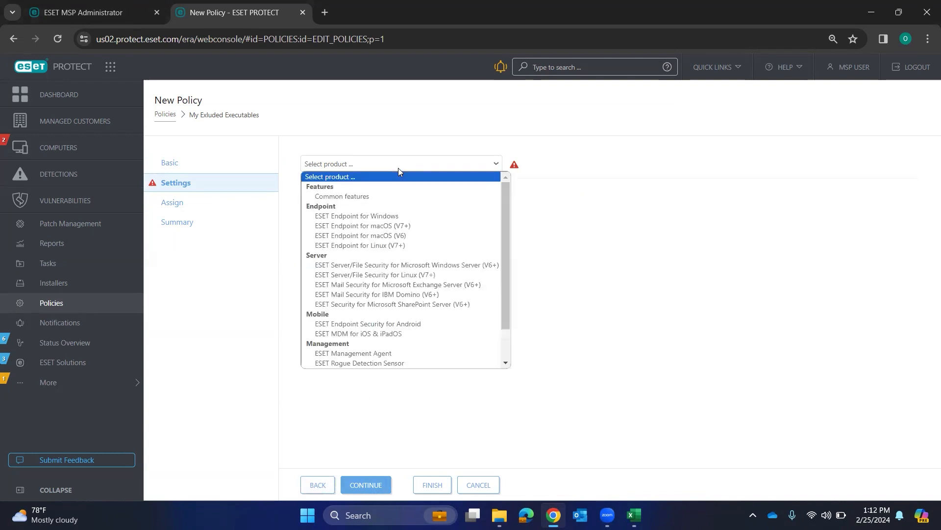
pyautogui.click(419, 221)
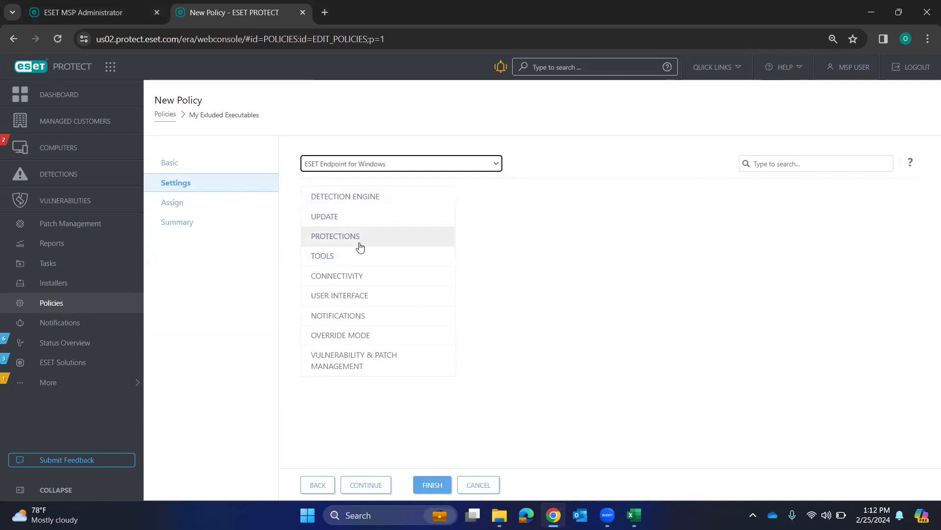
# - Open the list of processes excluded from scanning within the real-time file system protection settings
pyautogui.click(359, 240)
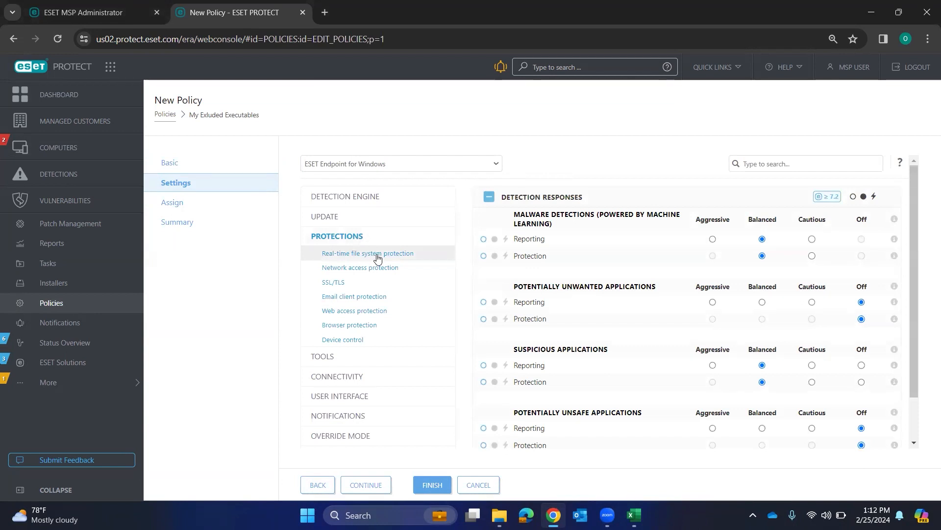
pyautogui.click(377, 253)
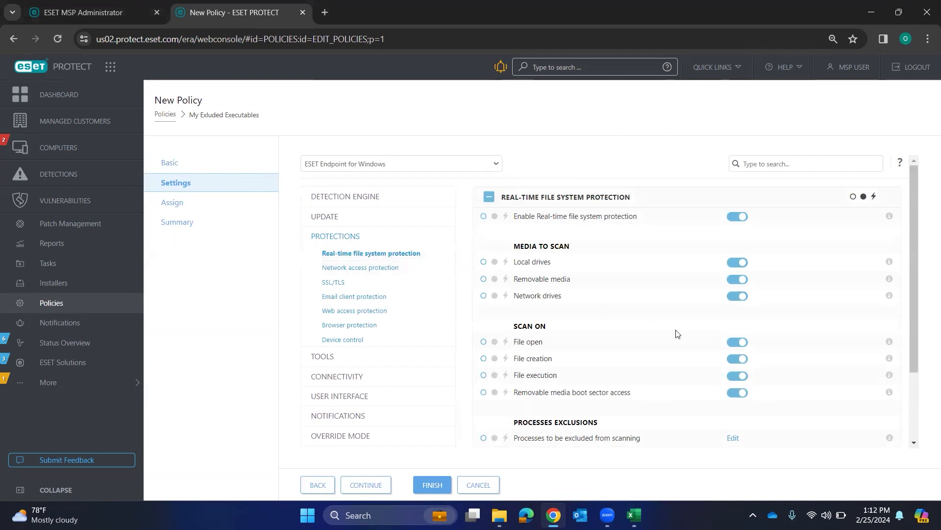
pyautogui.scroll(-1, 677, 333)
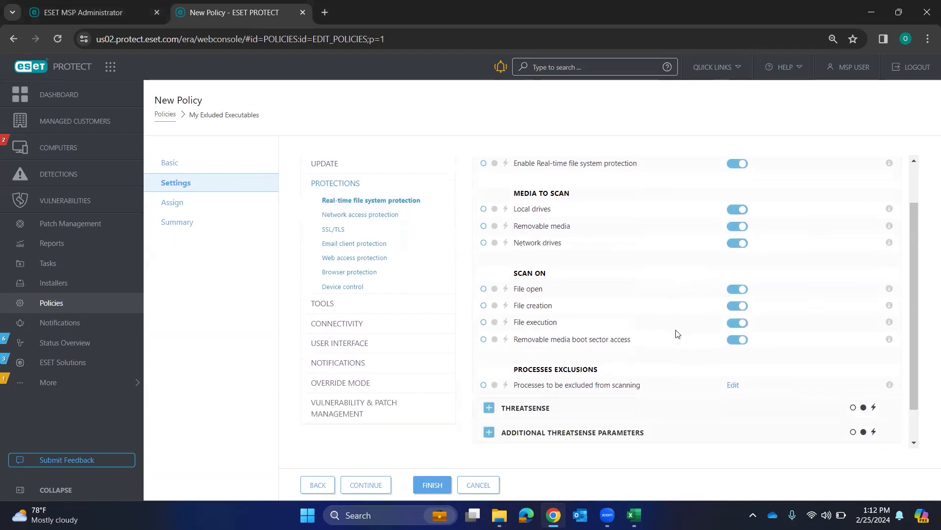
pyautogui.click(731, 385)
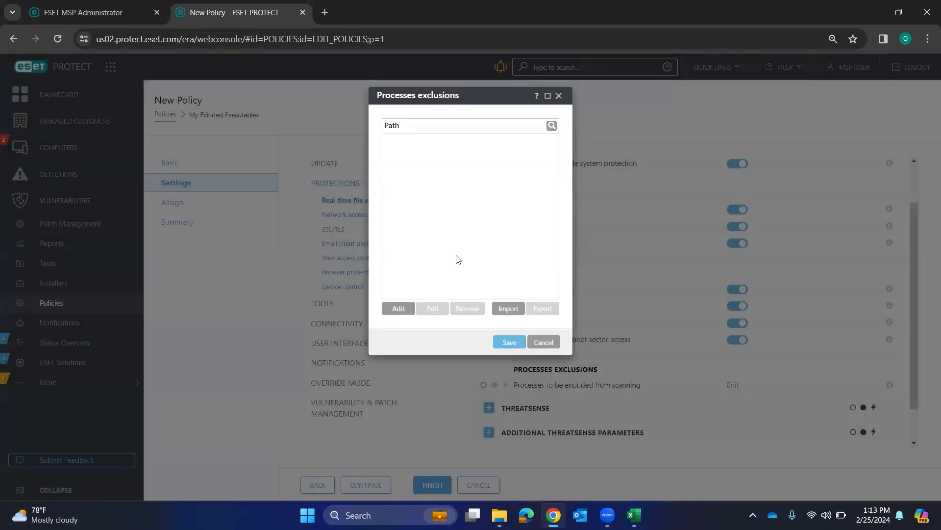
# - Draft a process exclusion for C:\DavesStuff.exe and discard it, leaving the processes exclusions without saving
pyautogui.click(397, 308)
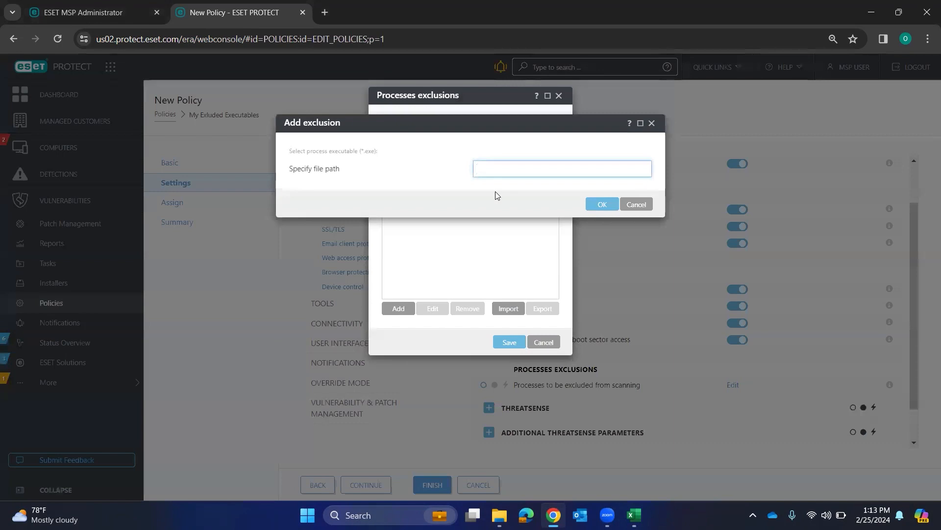
pyautogui.write('C;\\s')
pyautogui.press('BackSpace')
pyautogui.press('BackSpace')
pyautogui.press('BackSpace')
pyautogui.write(':')
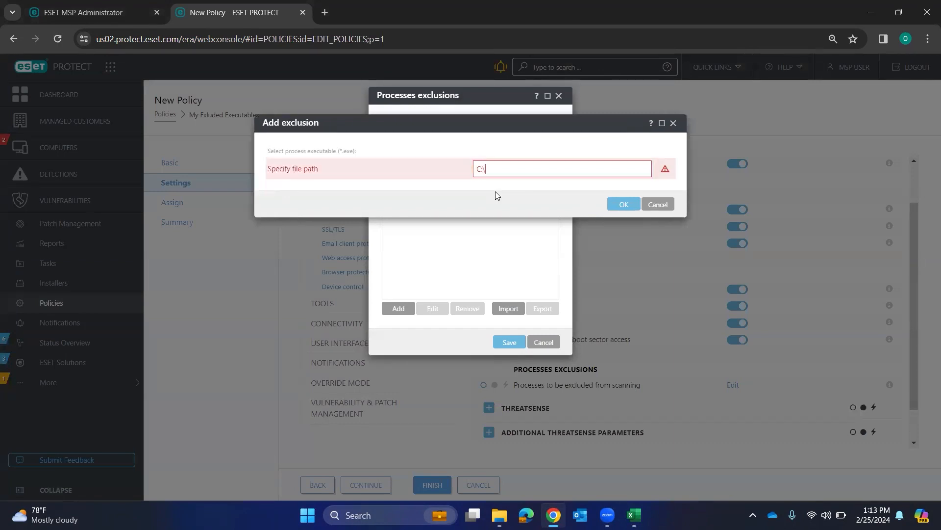
pyautogui.write('\\DavesStuff')
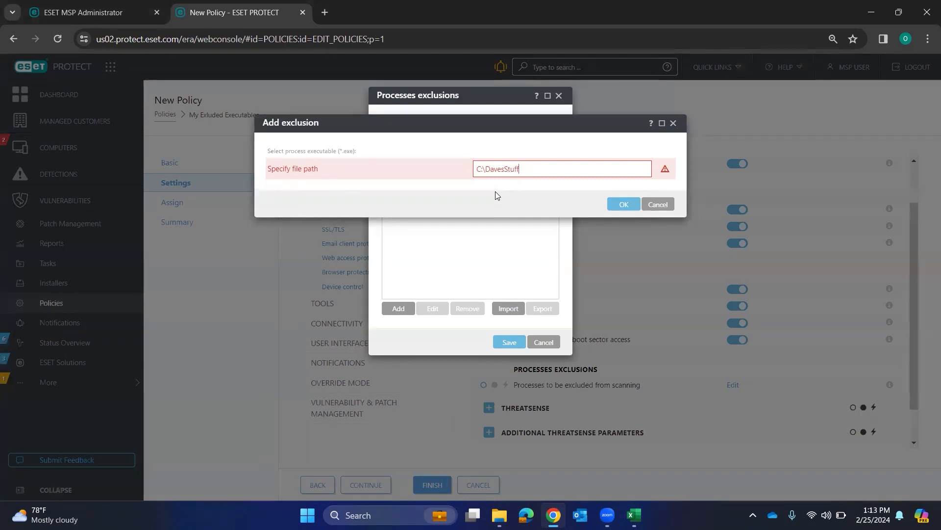
pyautogui.write('.exe')
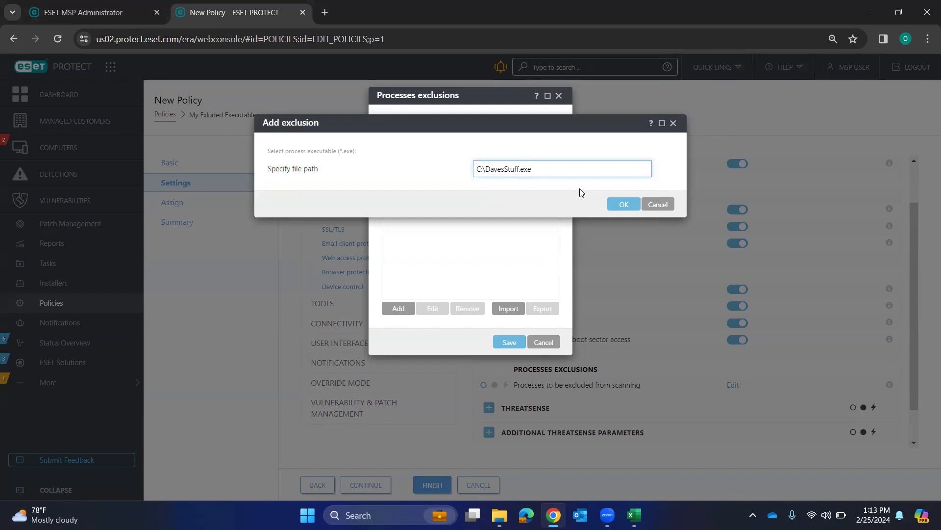
pyautogui.click(650, 205)
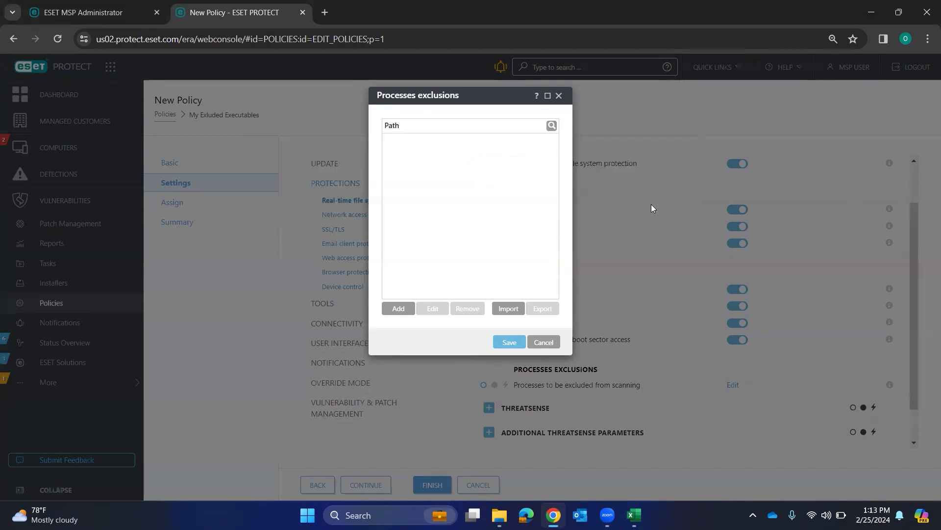
pyautogui.click(537, 343)
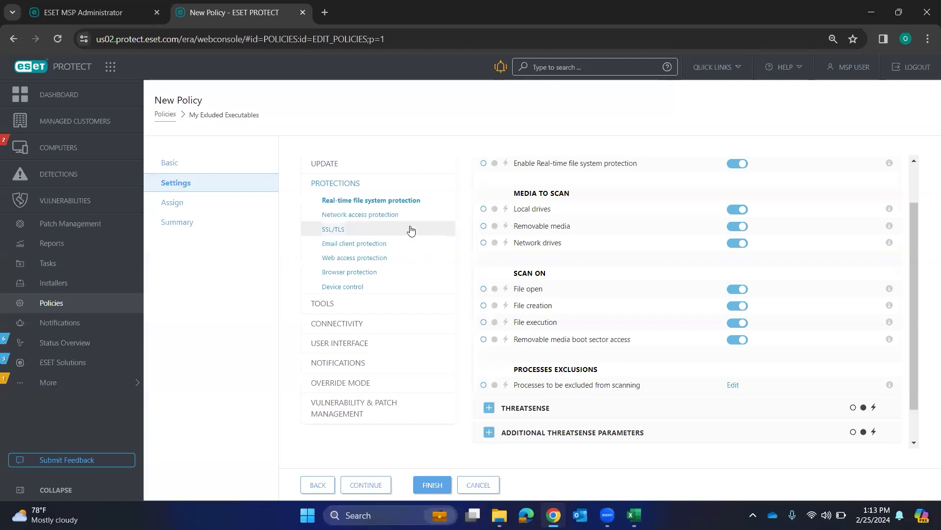
# - View the password protection setup for version 7 and above in the user interface access settings and close it without entering anything
pyautogui.click(351, 347)
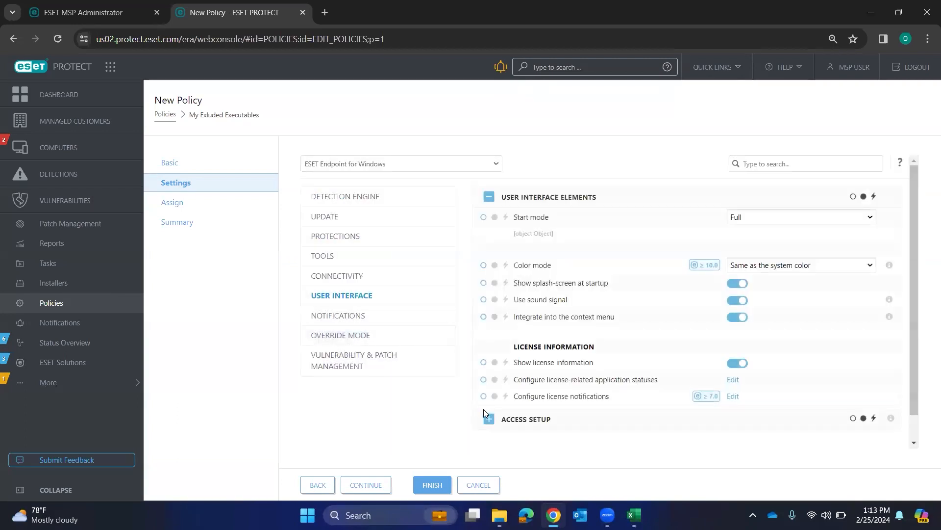
pyautogui.click(488, 420)
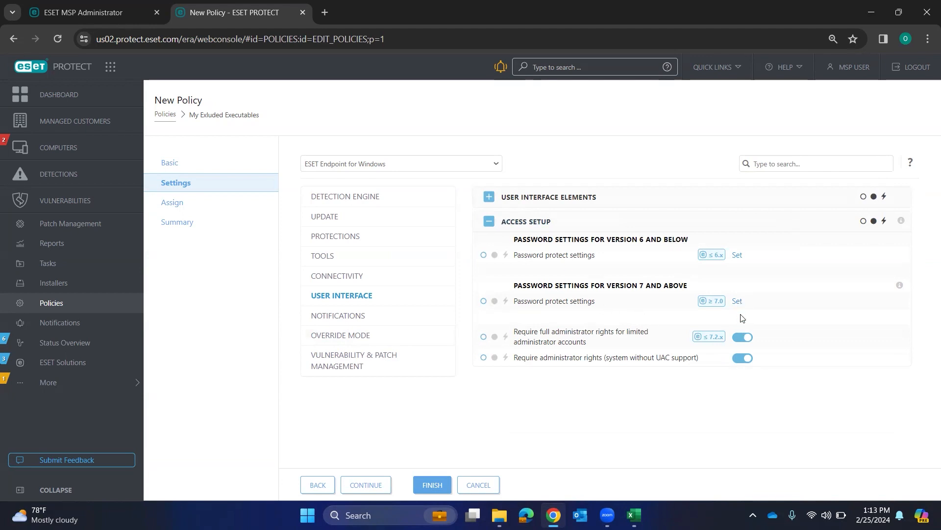
pyautogui.click(737, 301)
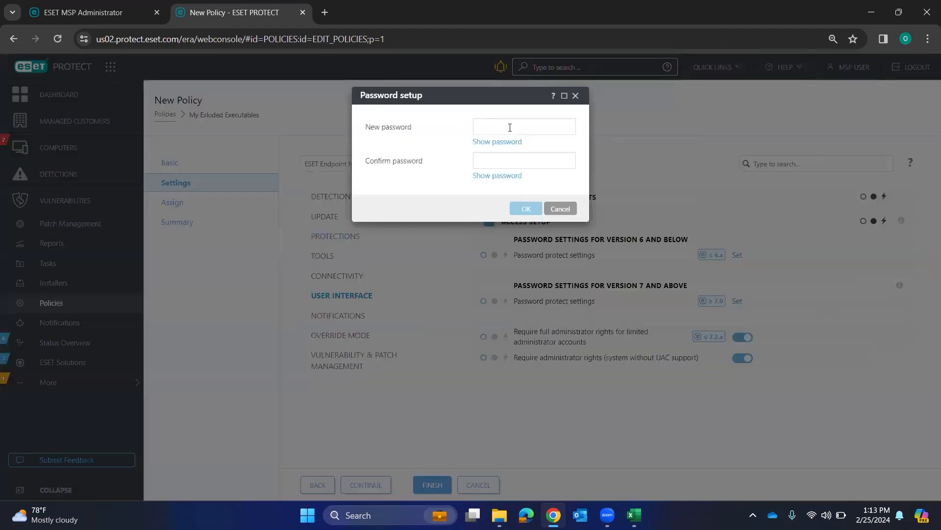
pyautogui.click(576, 96)
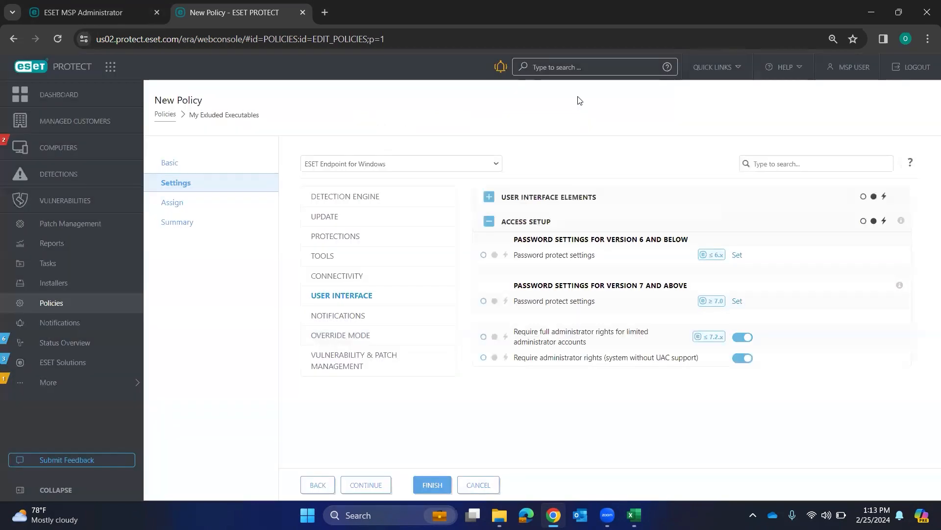
# - Examine the list of allowed addresses in web access protection's URL list management and close the address lists without saving
pyautogui.click(330, 279)
pyautogui.click(344, 259)
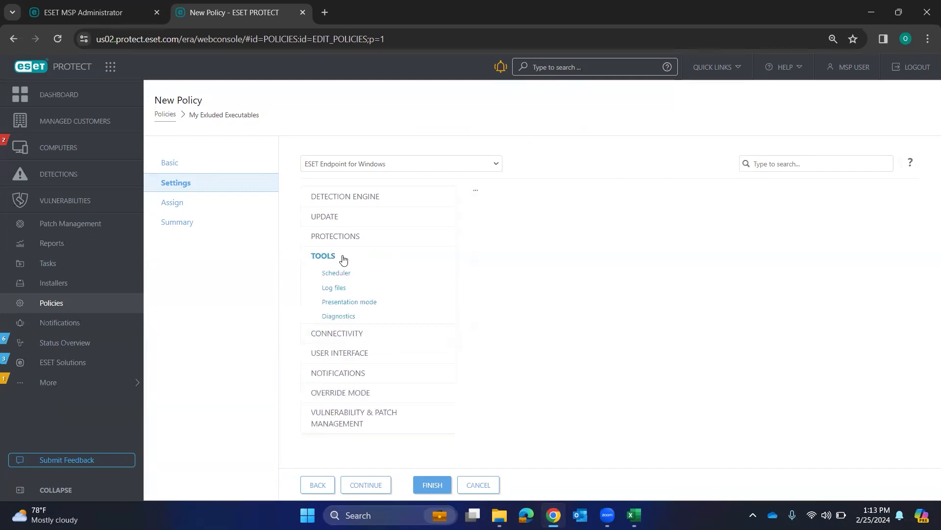
pyautogui.click(337, 236)
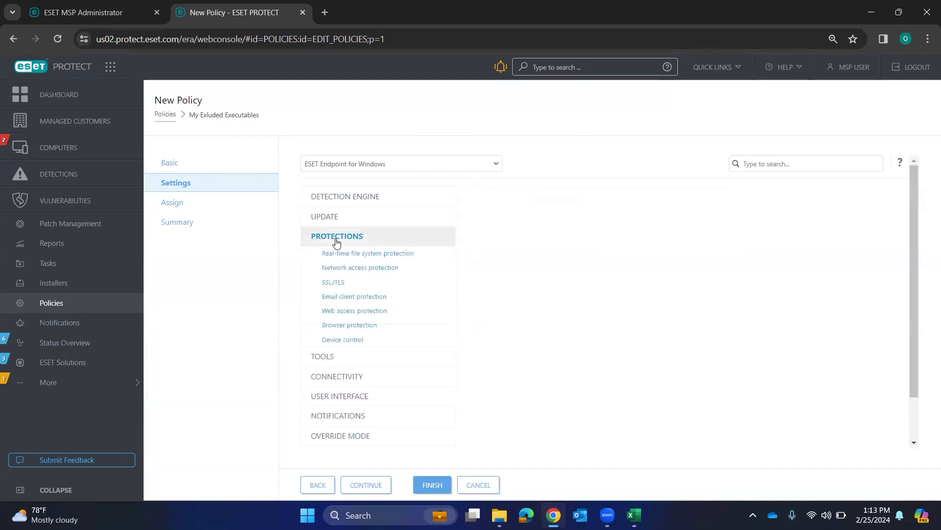
pyautogui.click(359, 310)
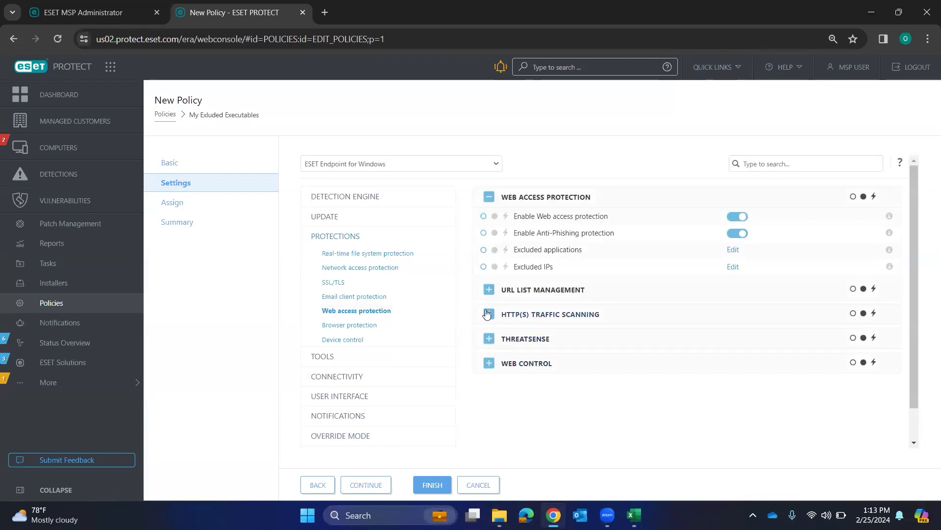
pyautogui.click(488, 290)
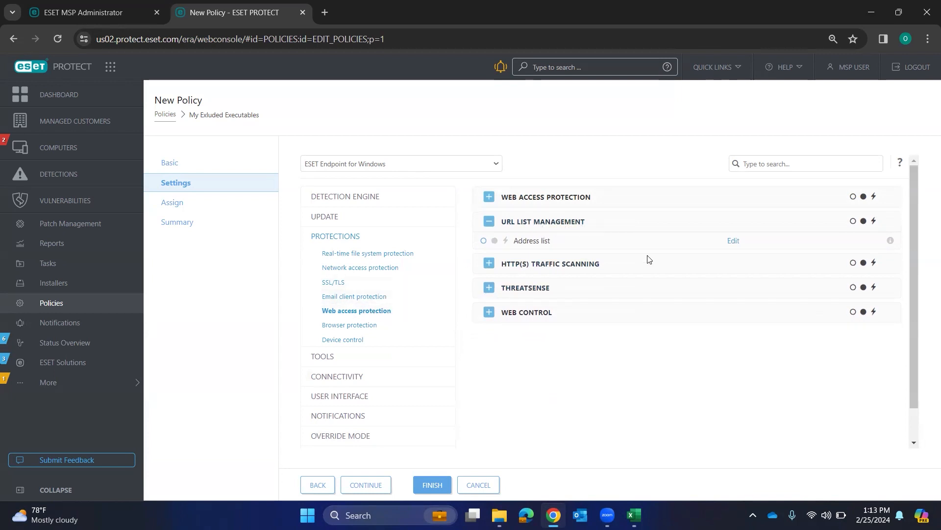
pyautogui.click(733, 240)
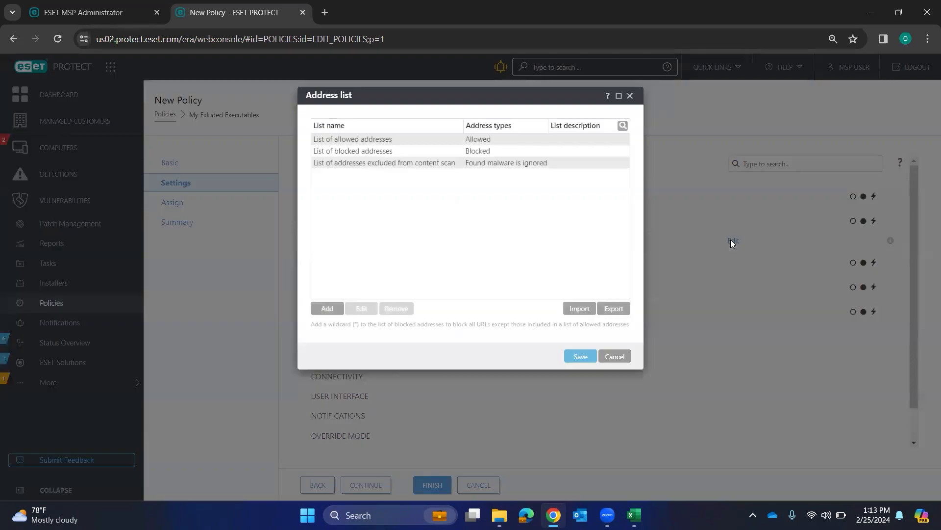
pyautogui.doubleClick(363, 141)
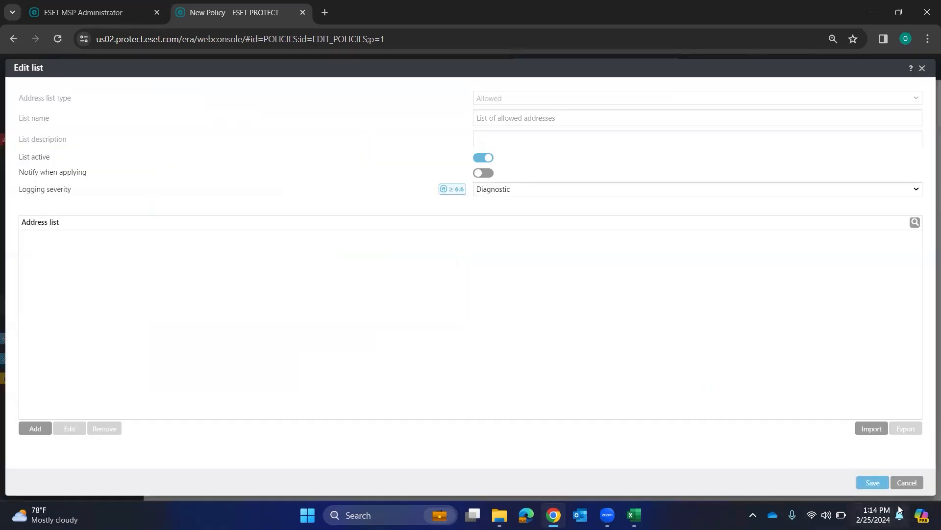
pyautogui.click(902, 484)
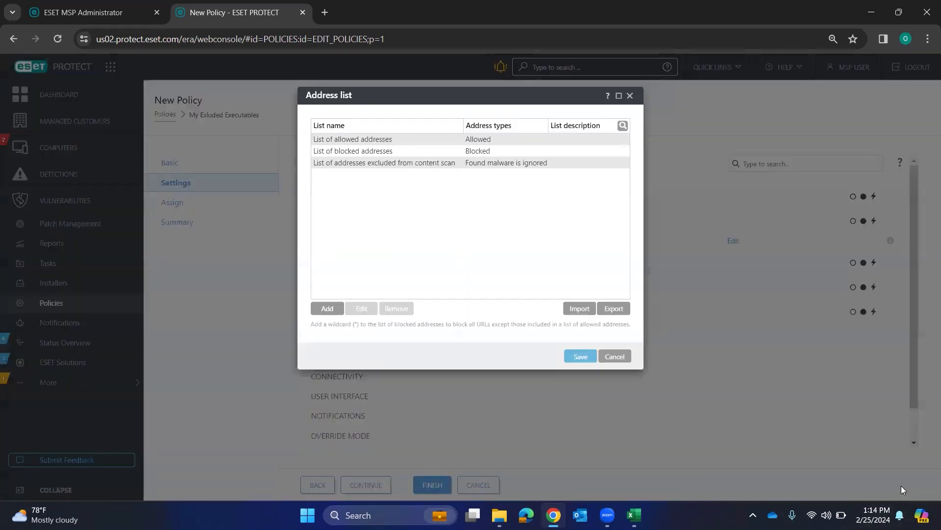
pyautogui.click(623, 357)
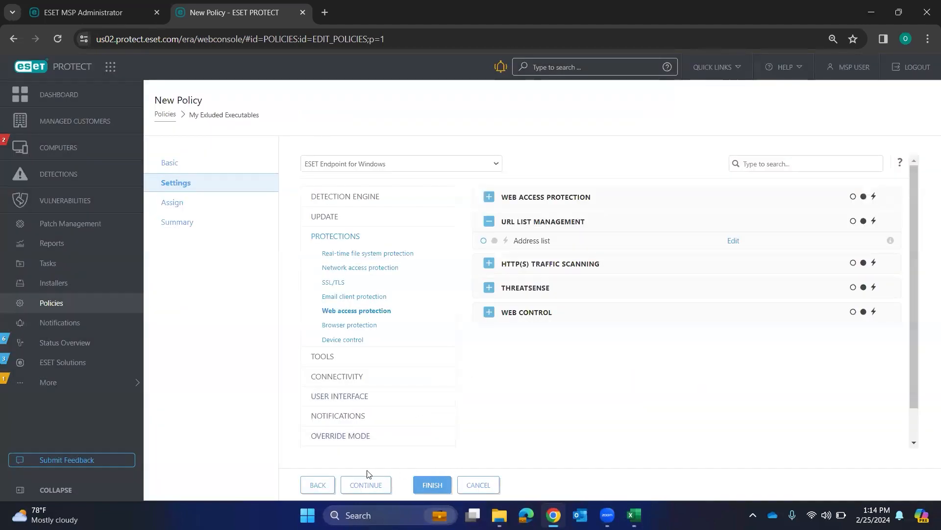
# - Assign the My Exluded Executables policy to the VP Testing Company static group and finish creating the policy
pyautogui.click(355, 485)
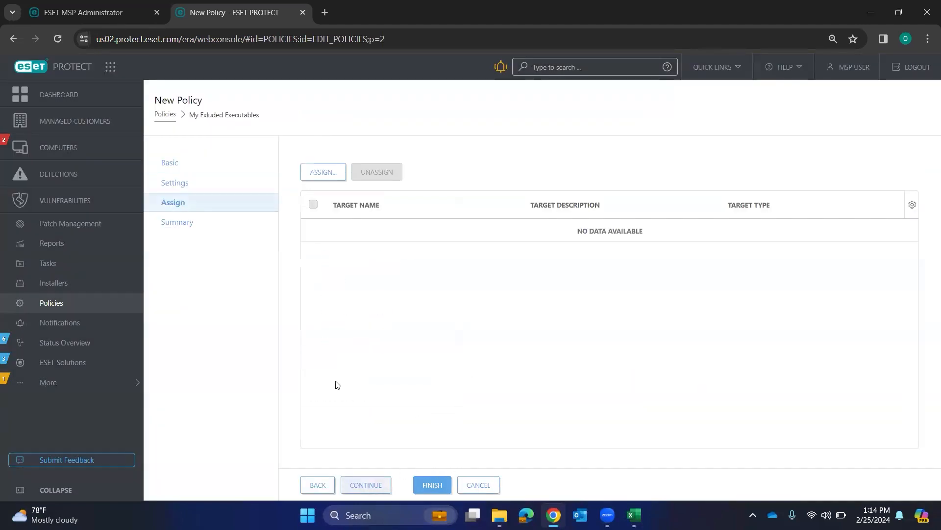
pyautogui.click(324, 173)
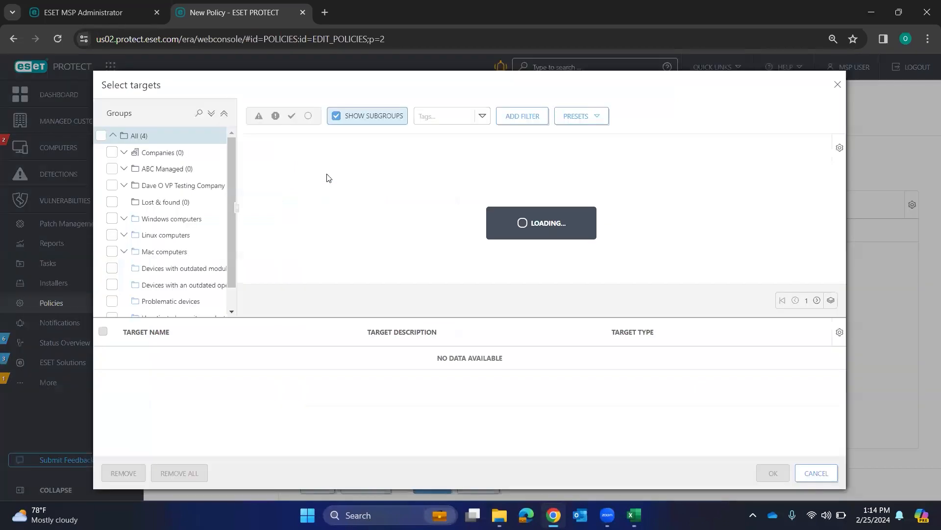
pyautogui.click(148, 191)
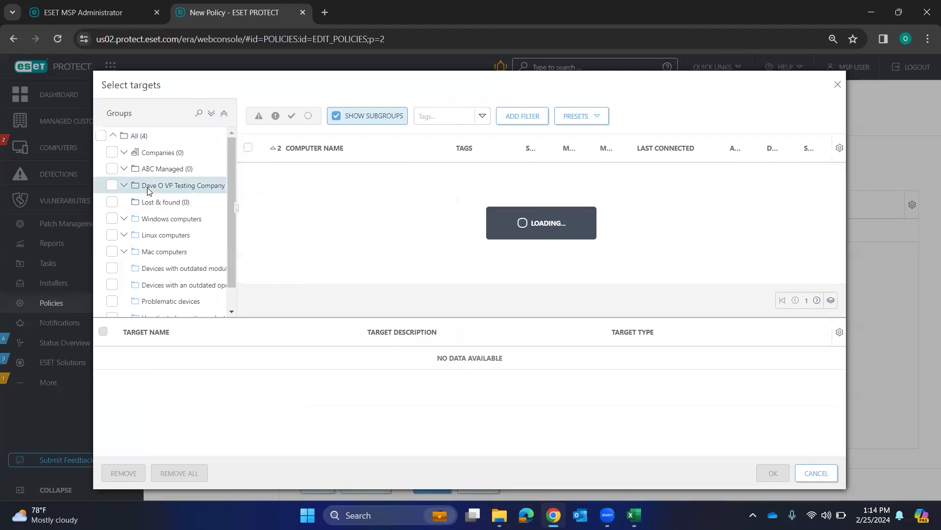
pyautogui.click(252, 172)
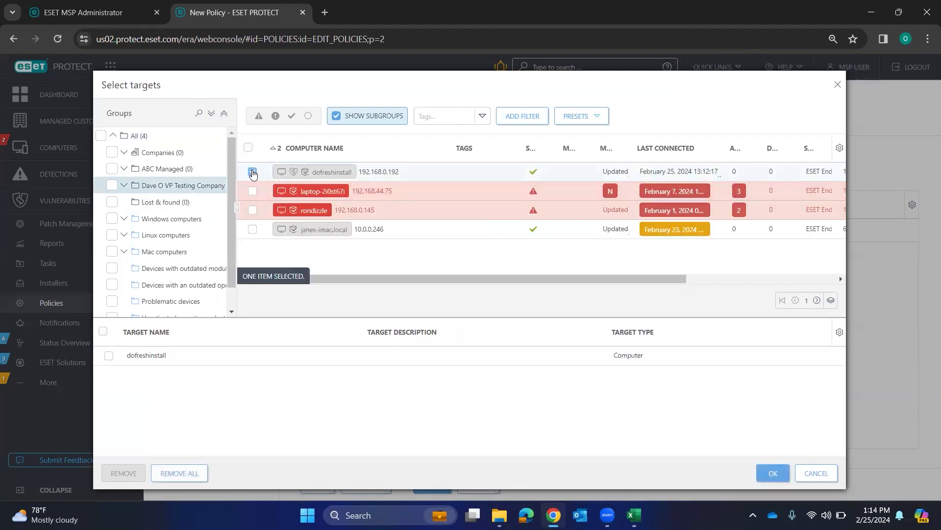
pyautogui.click(252, 173)
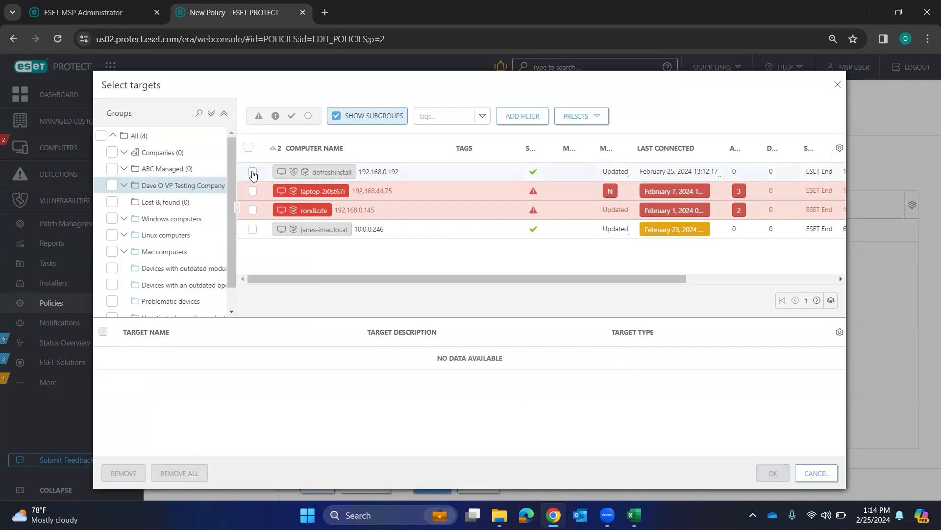
pyautogui.click(112, 186)
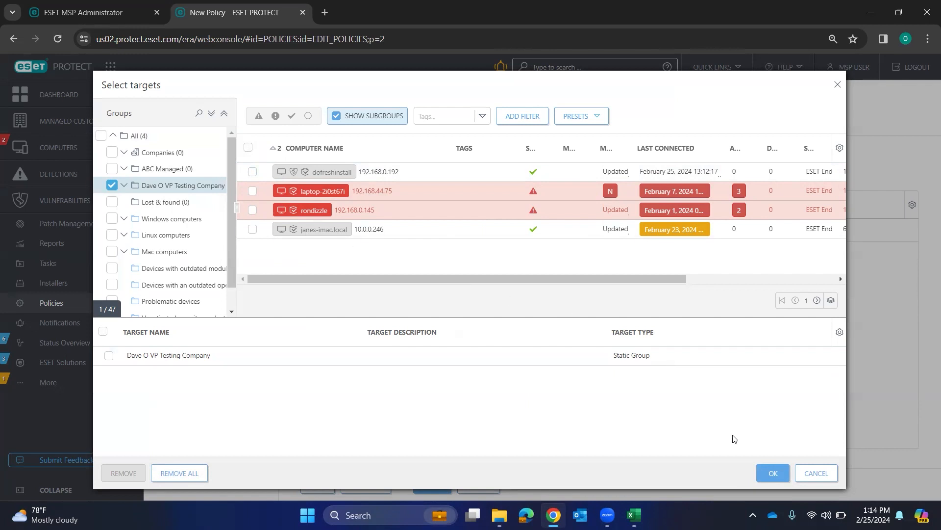
pyautogui.click(772, 473)
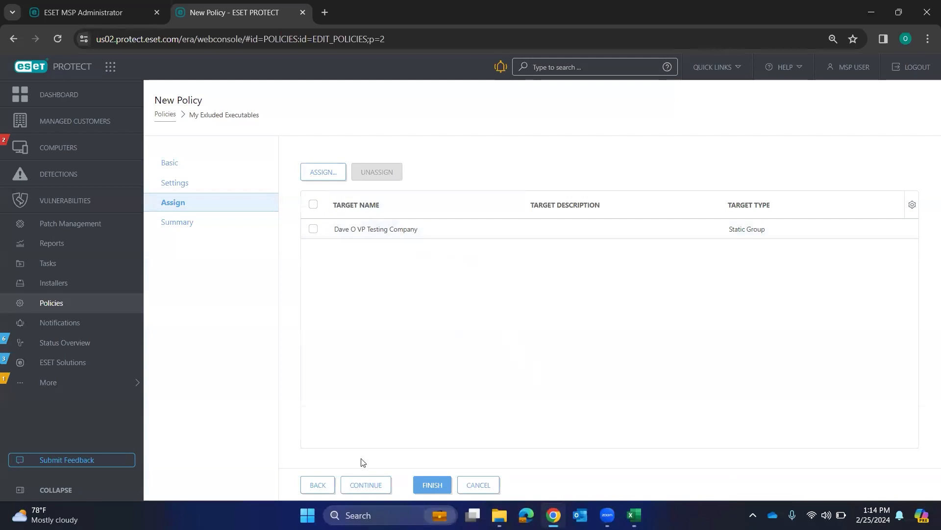
pyautogui.click(365, 485)
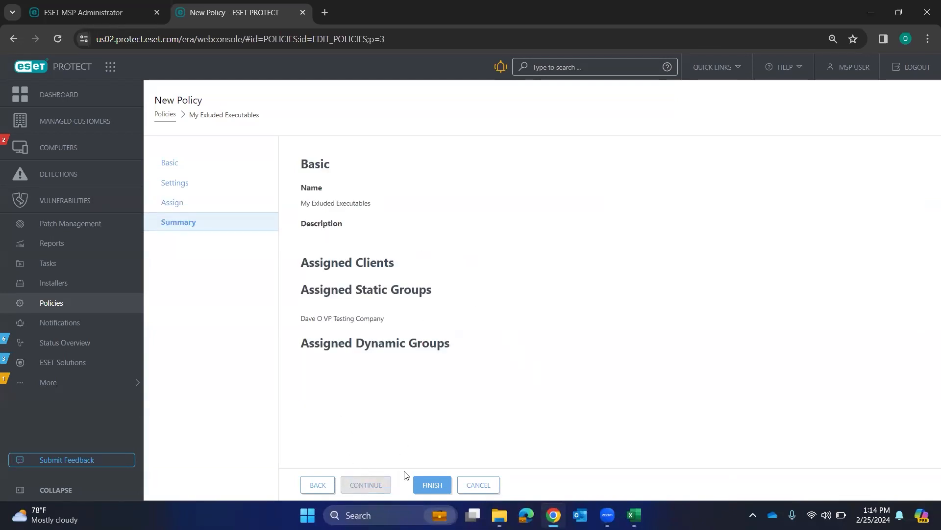
pyautogui.click(431, 480)
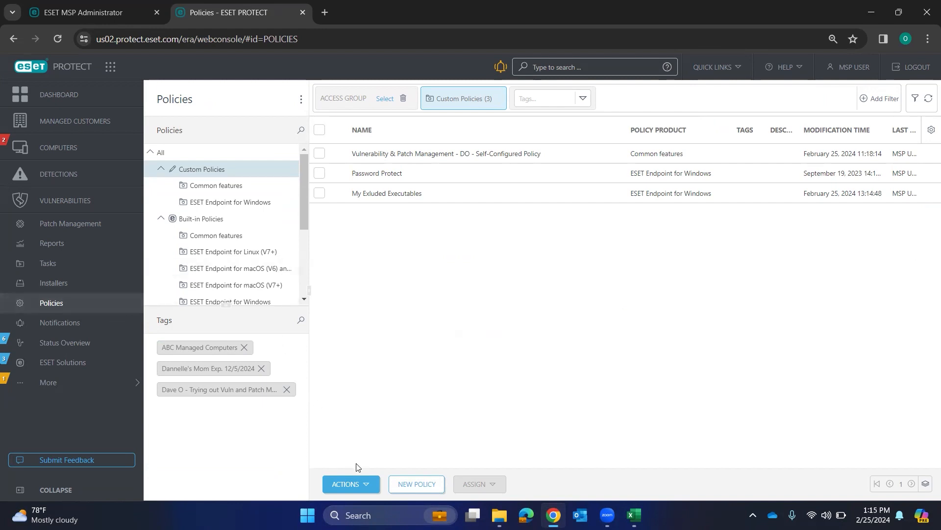
# - Start another new policy and choose ESET Endpoint for Windows as the product for its settings
pyautogui.click(392, 484)
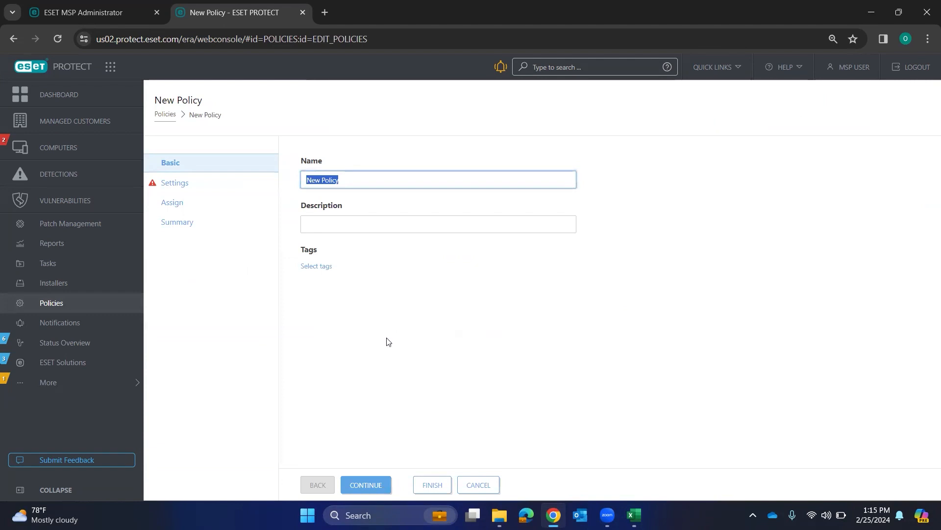
pyautogui.click(175, 184)
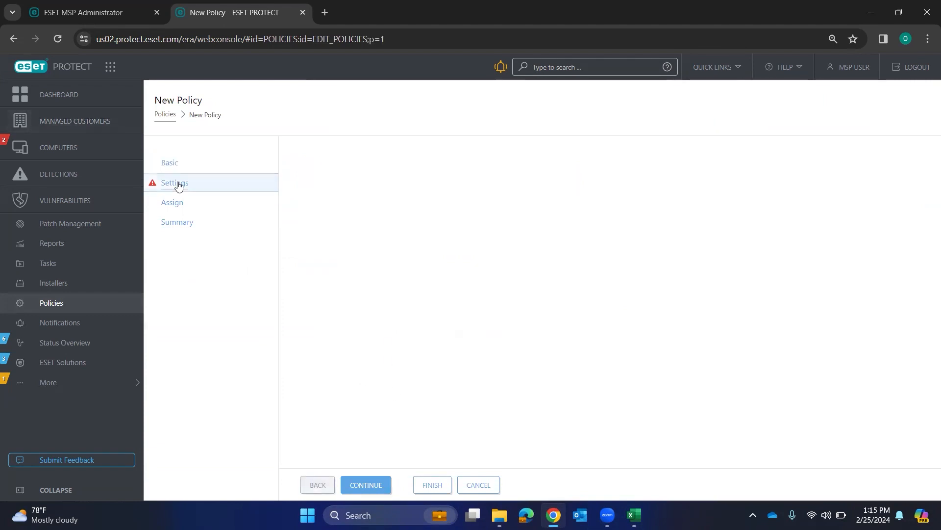
pyautogui.click(348, 163)
pyautogui.click(364, 216)
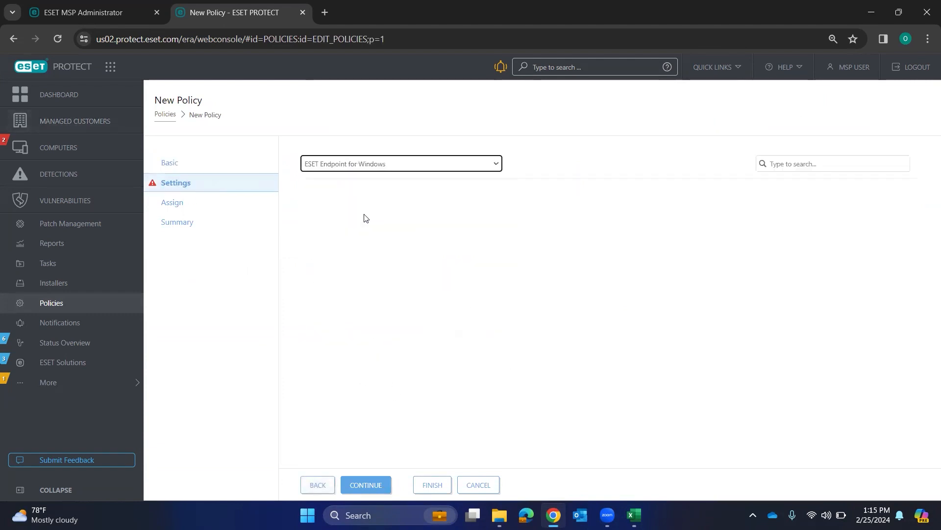